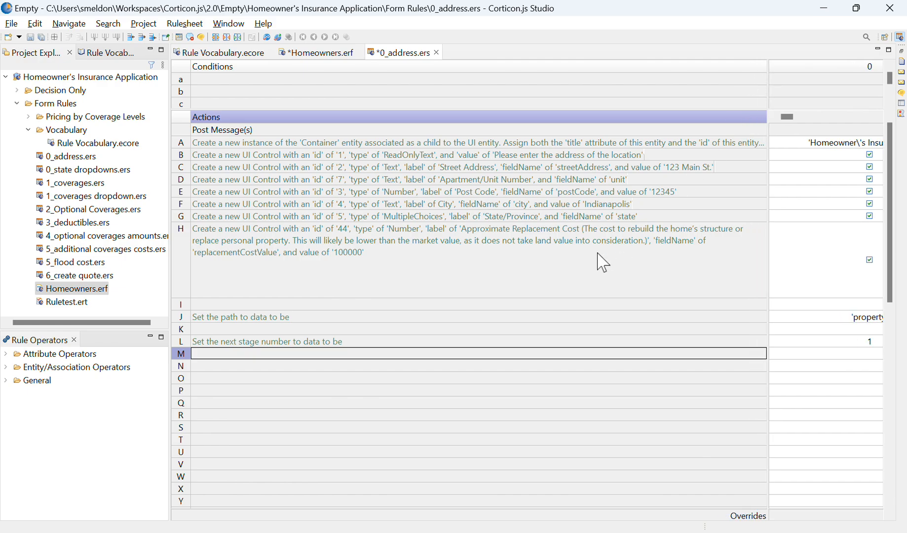
Show the rule vocabulary and narrow its pane to give the 0_address.ers rulesheet more room.
click(99, 55)
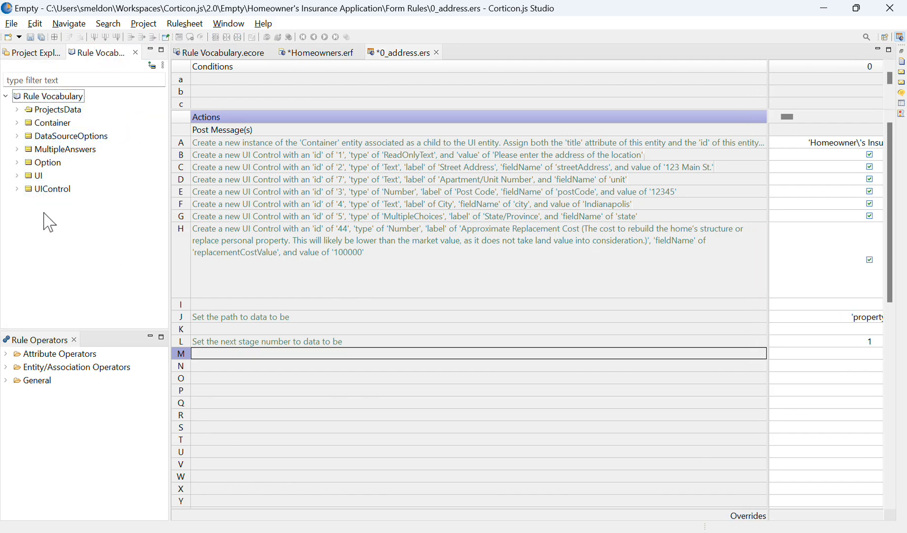
click(59, 246)
drag(169, 226, 131, 227)
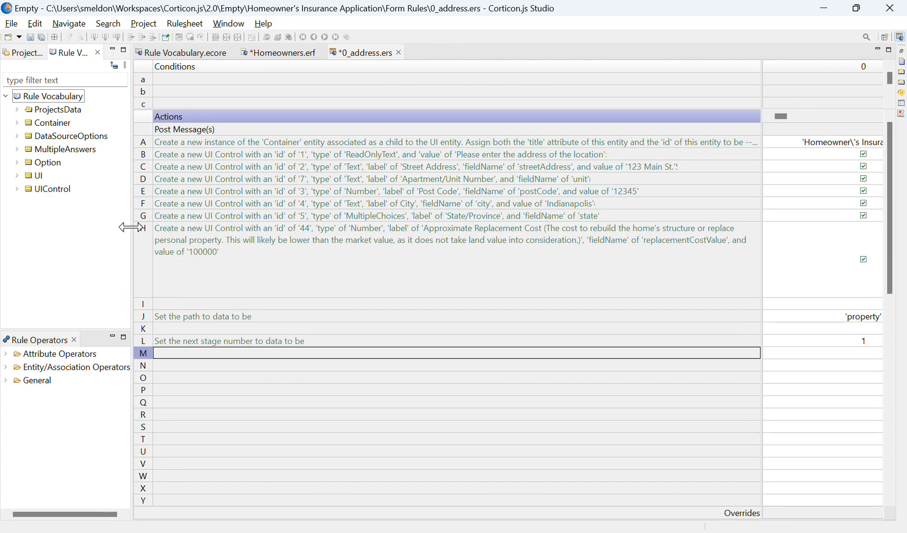
Increase the height of action row A and narrow the action description column until rule column 0 is fully in view.
click(370, 143)
drag(148, 149, 151, 180)
click(143, 186)
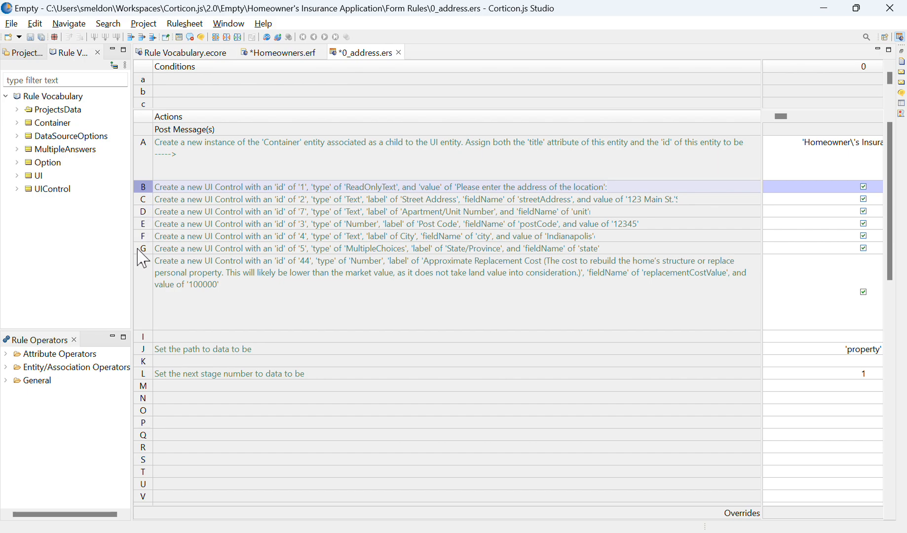
drag(764, 207, 567, 210)
click(302, 163)
click(298, 199)
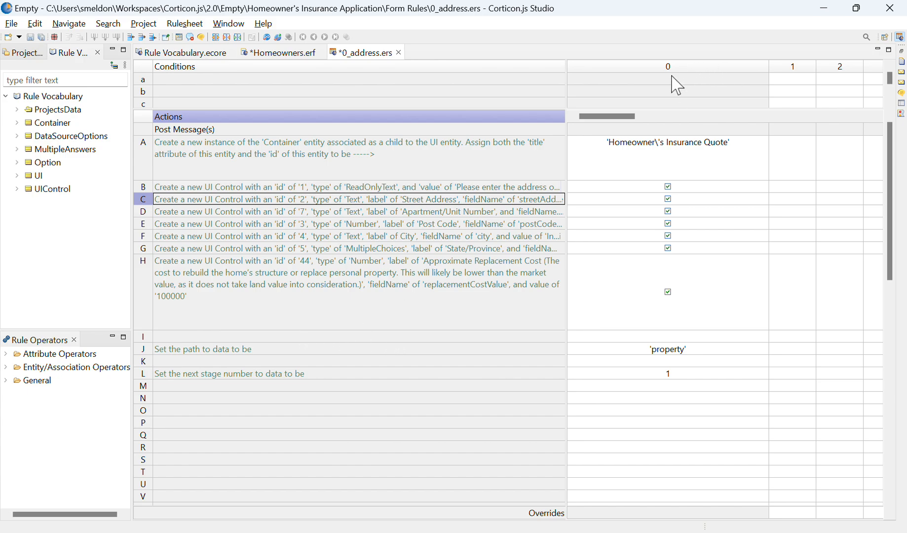
Switch the rulesheet to the advanced view and enlarge filter row 1 to show its complete text.
click(488, 310)
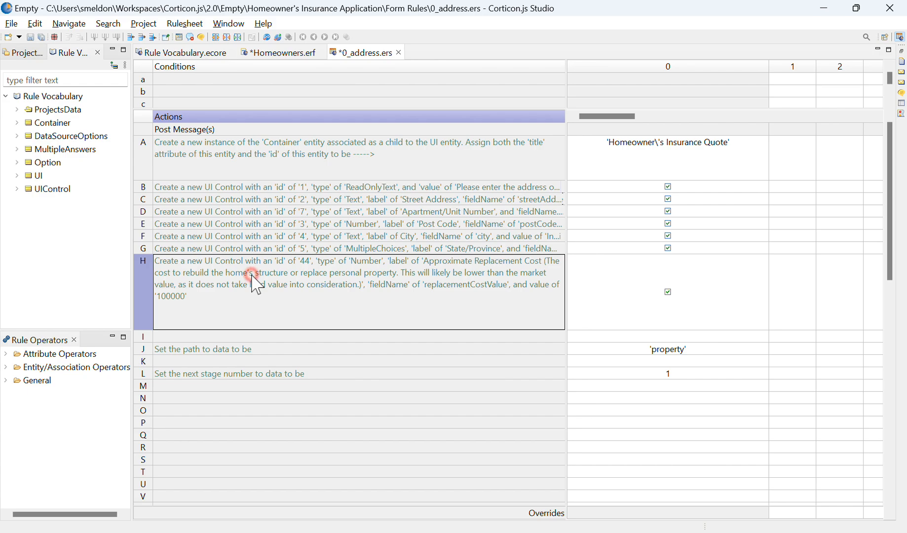
click(293, 79)
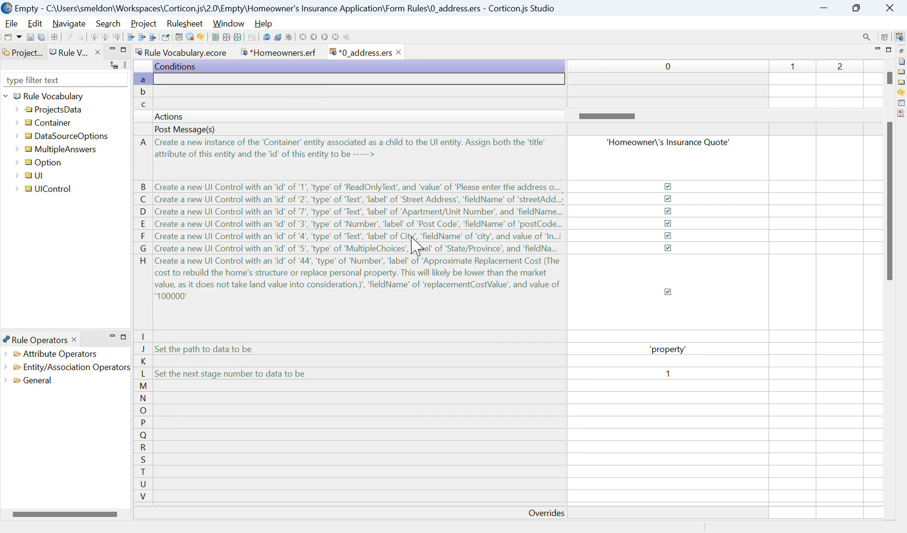
click(374, 235)
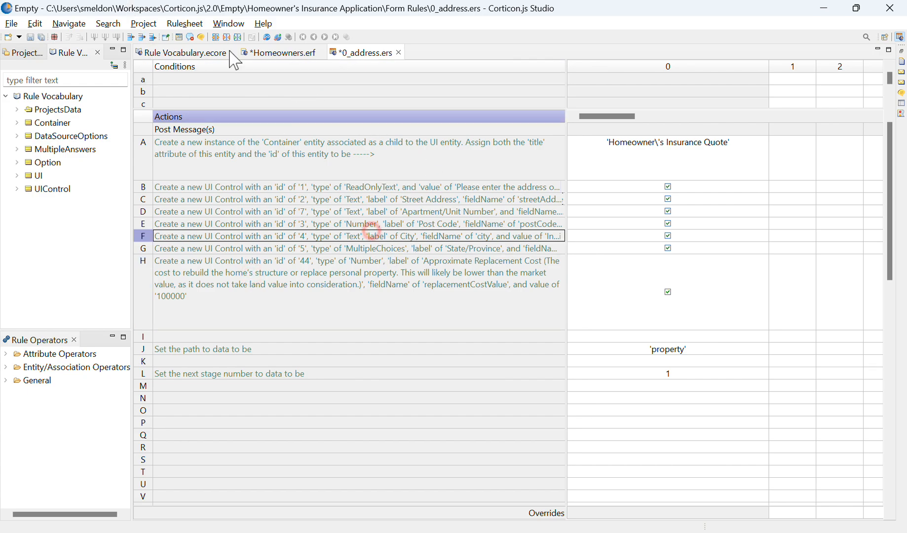
click(180, 38)
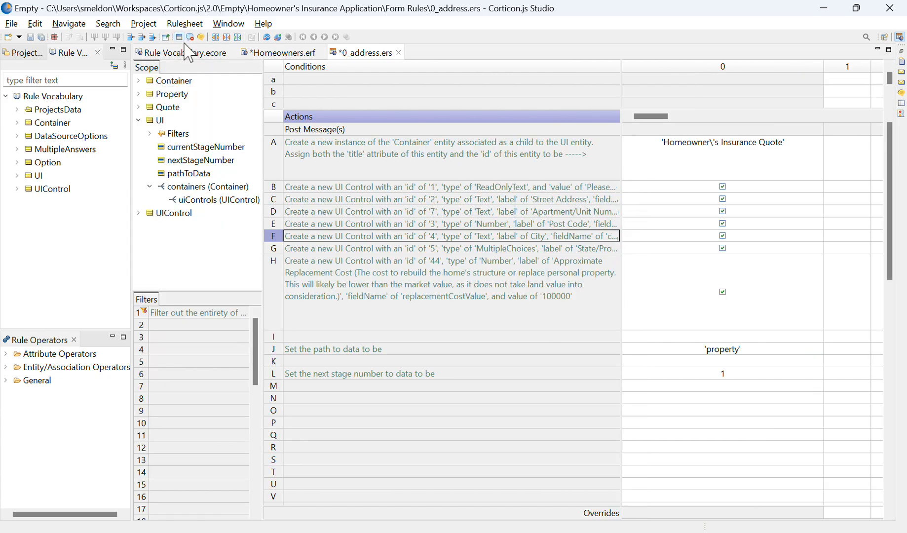
click(197, 312)
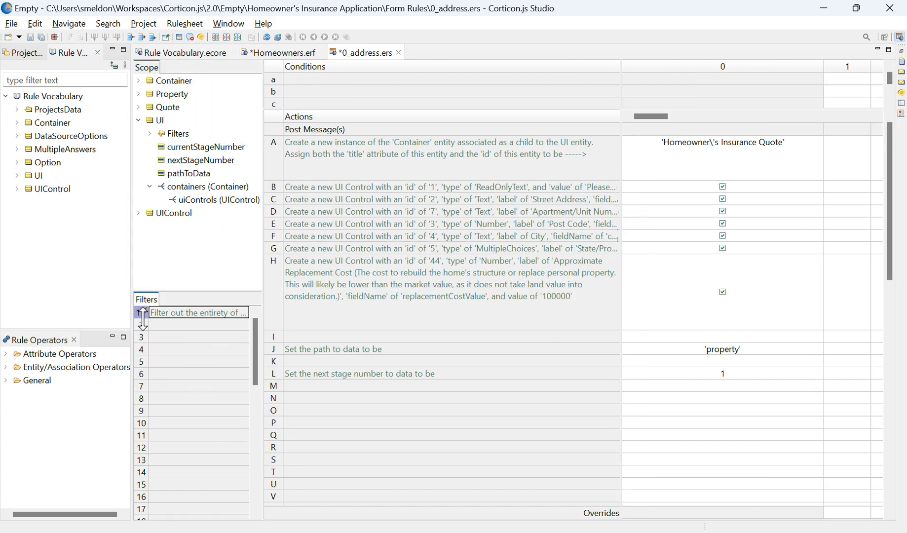
drag(141, 365, 140, 449)
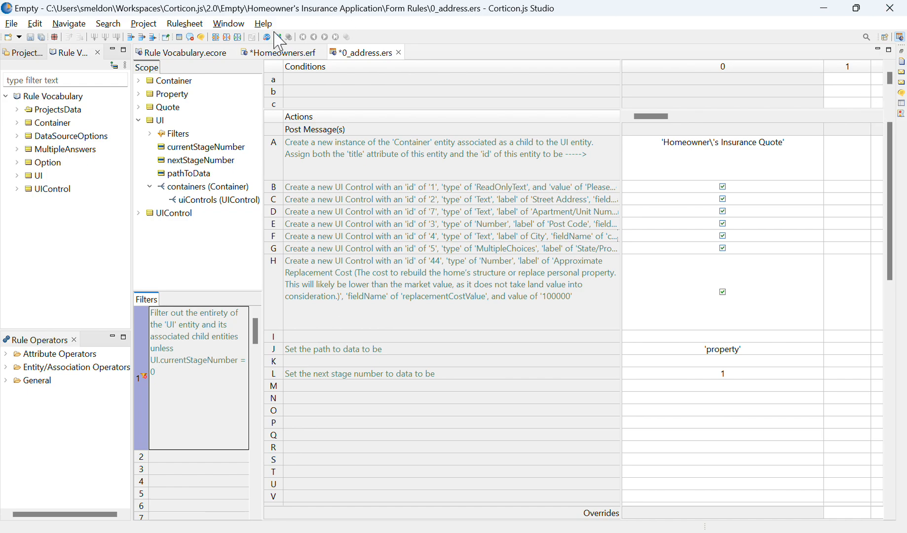
Examine the 0_address and 0_state dropdowns rulesheets and their connection in the Homeowners.erf ruleflow.
click(281, 53)
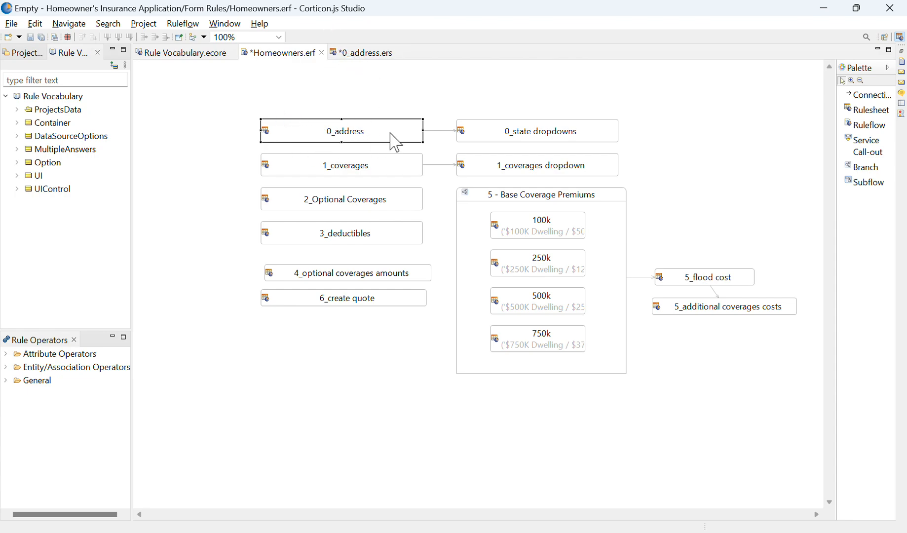
drag(190, 81, 673, 163)
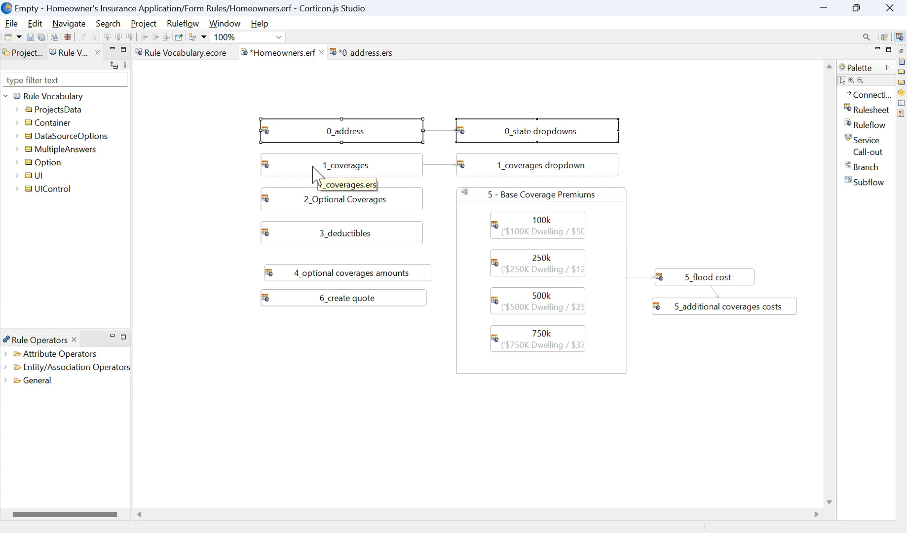
click(240, 197)
mouse_move(354, 112)
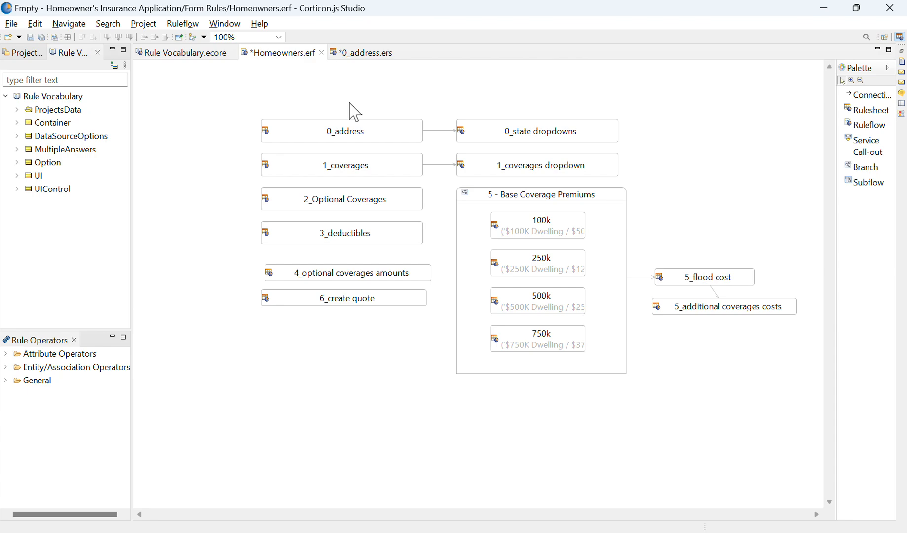
mouse_move(228, 101)
click(284, 141)
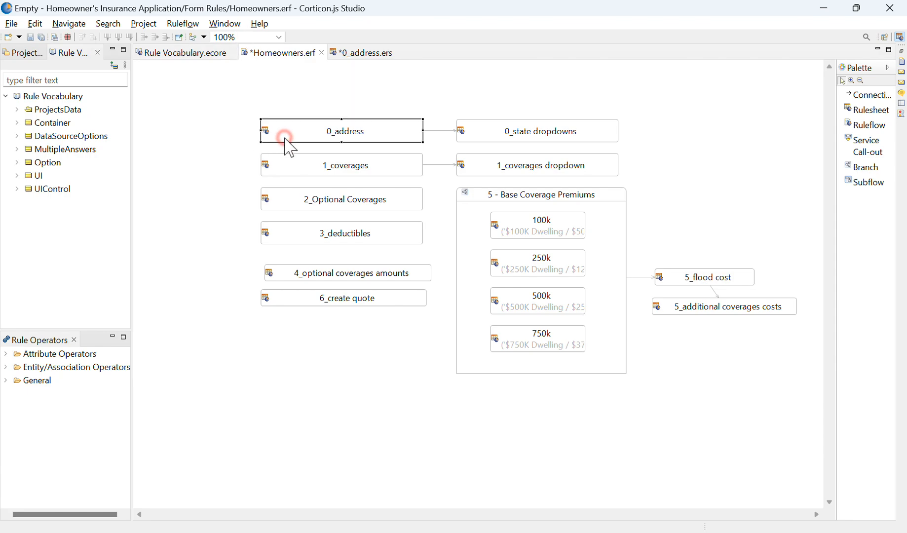
Open the 0_address rulesheet from the ruleflow and compare action row A with the Container entity's attributes in the scope.
double_click(397, 129)
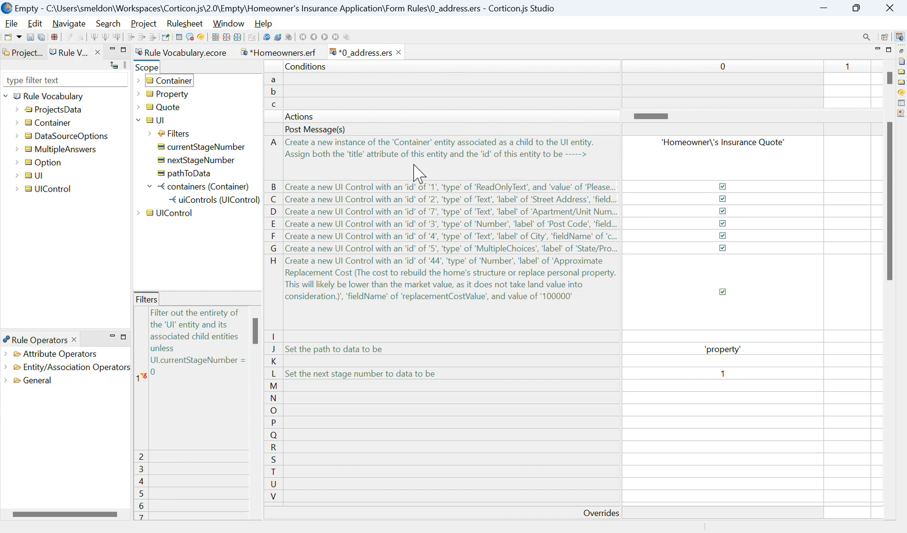
click(416, 161)
click(275, 166)
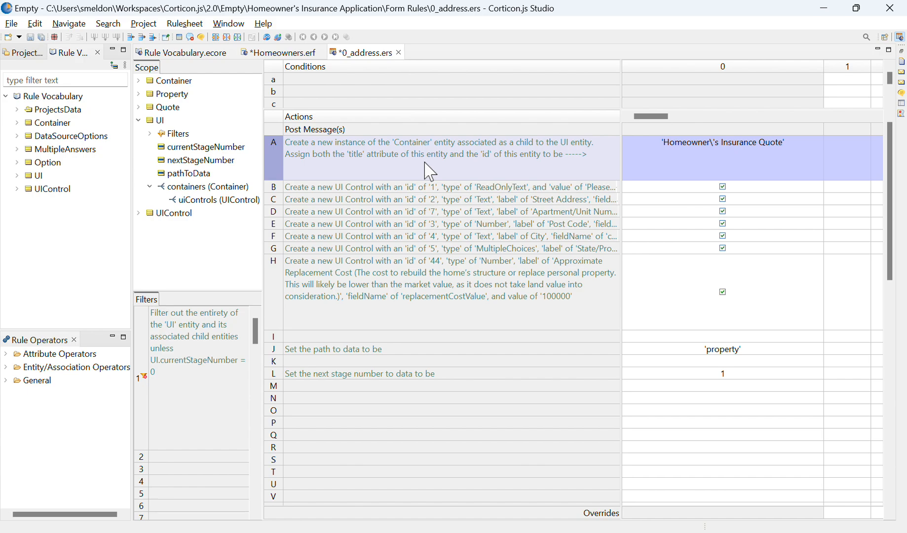
click(140, 80)
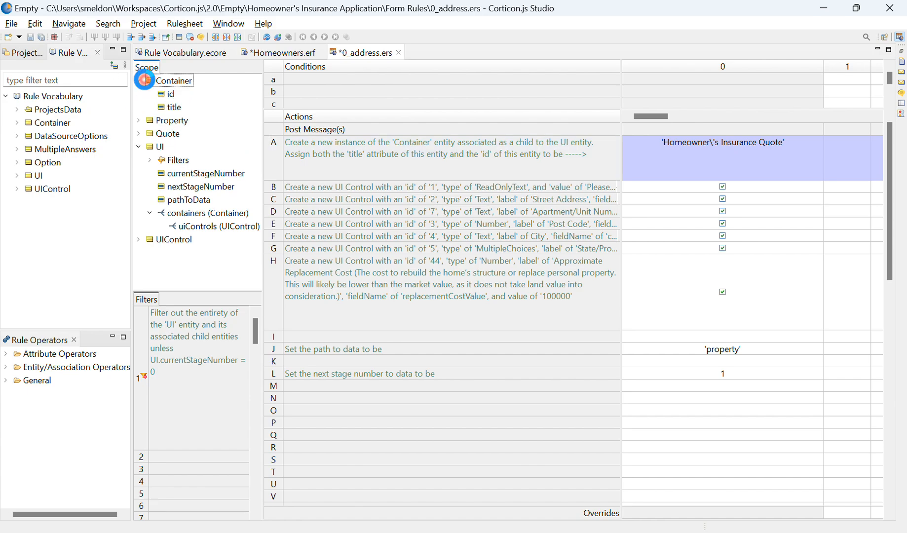
click(168, 108)
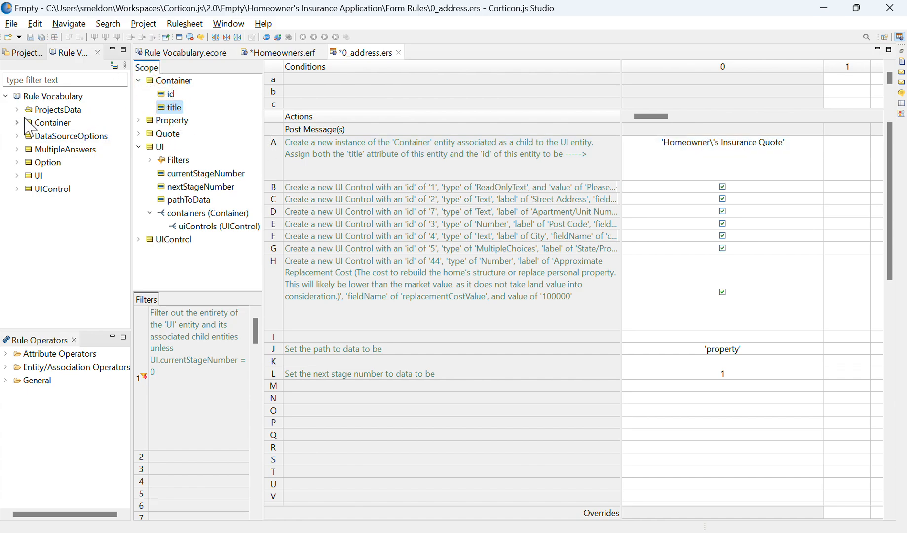
click(408, 153)
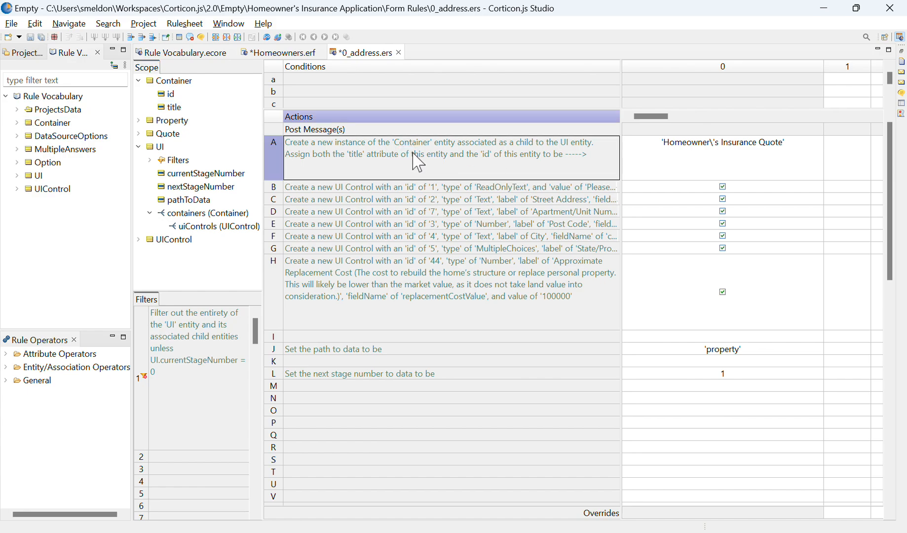
Examine the container title value in column 0 of action row A, including its escaped apostrophe.
click(733, 151)
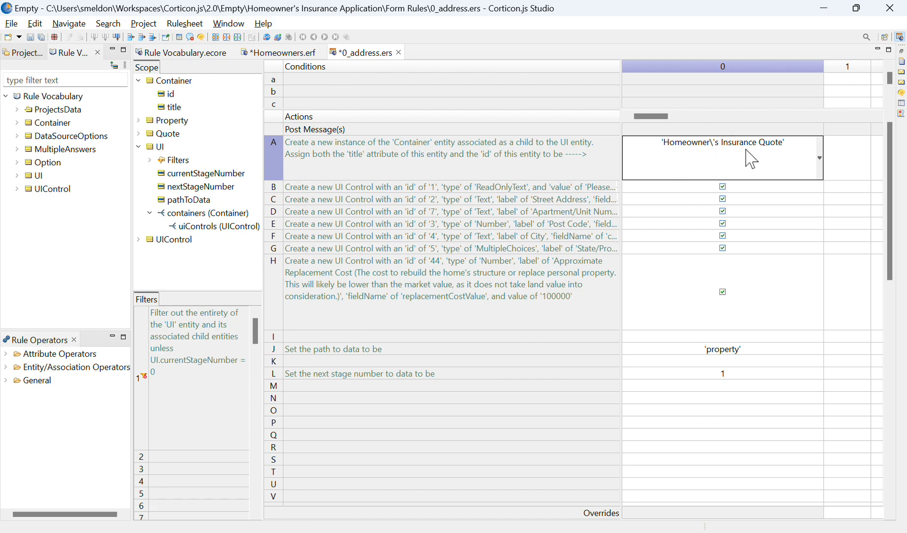
click(713, 143)
click(669, 225)
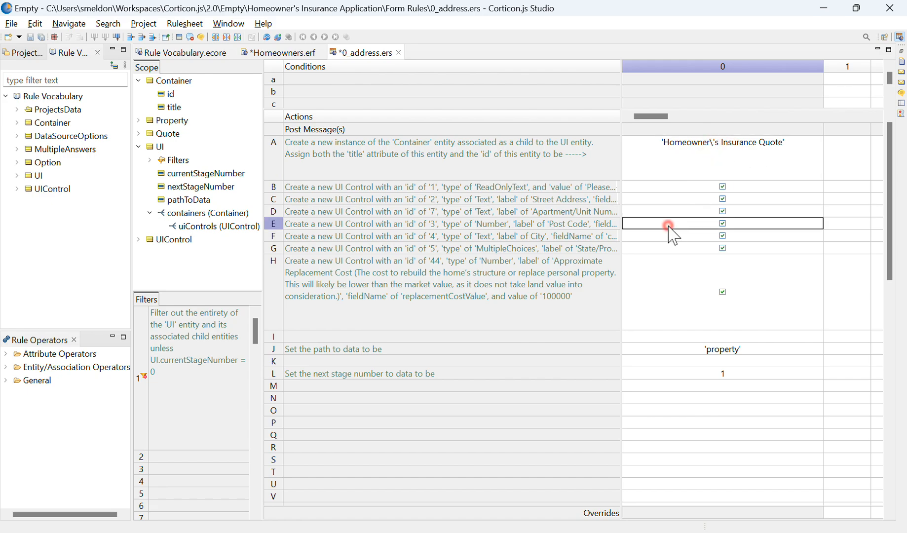
click(717, 153)
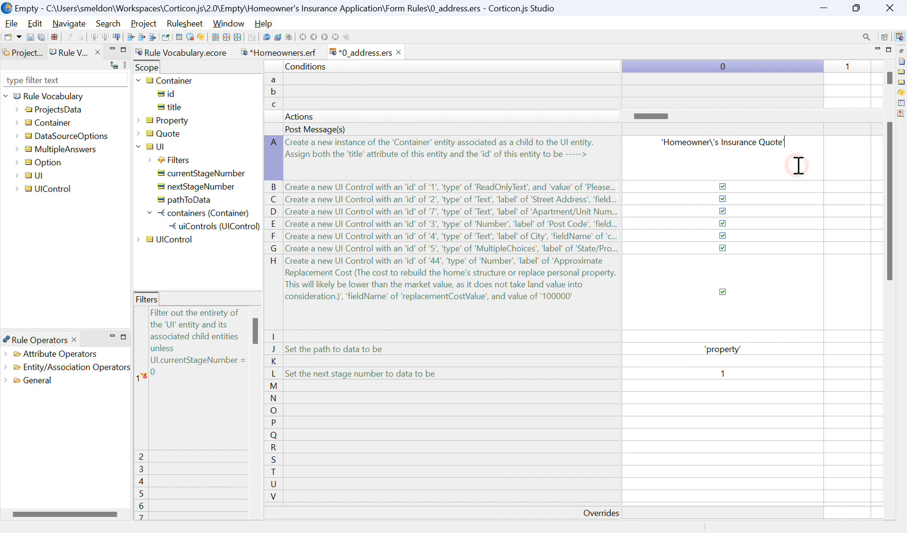
click(713, 156)
drag(641, 158, 667, 165)
drag(714, 141, 662, 142)
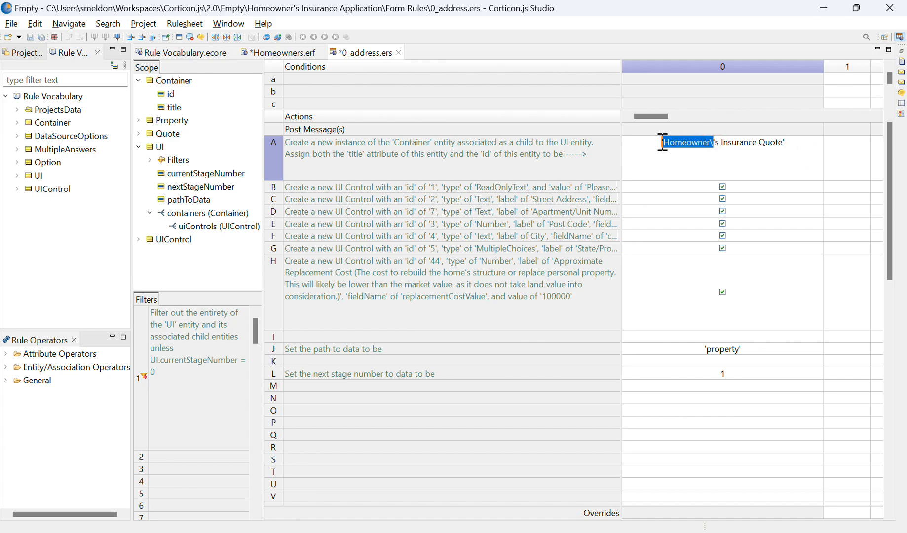
click(689, 162)
click(711, 142)
click(806, 160)
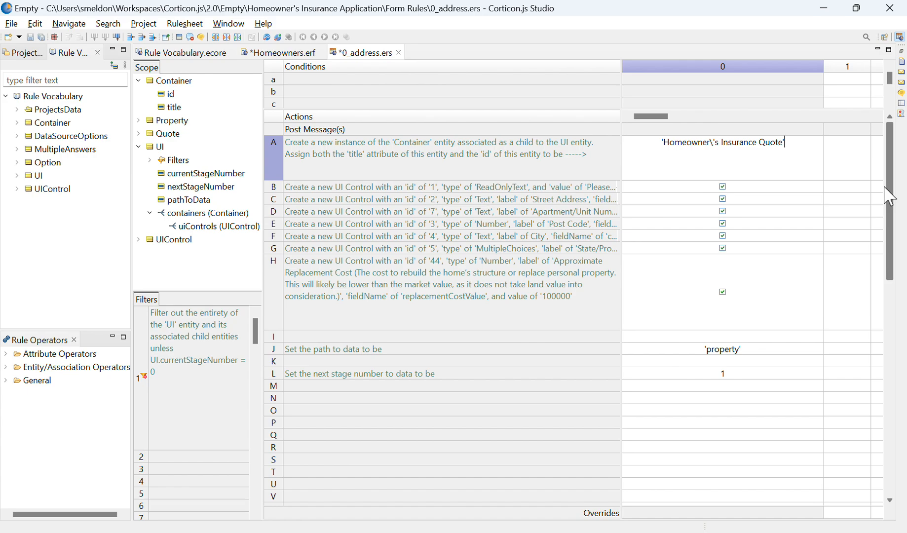
Enlarge action rows B through F to show their full UI control descriptions.
click(295, 199)
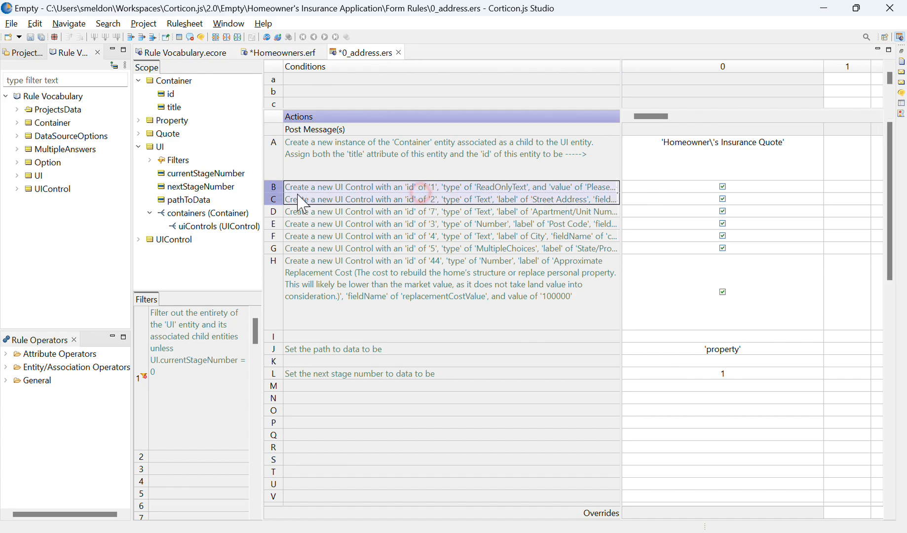
click(290, 190)
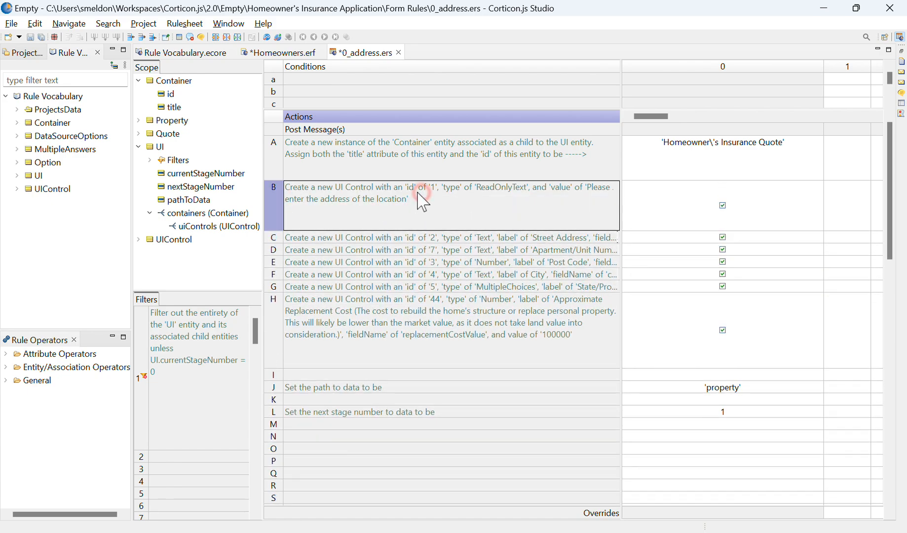
click(276, 205)
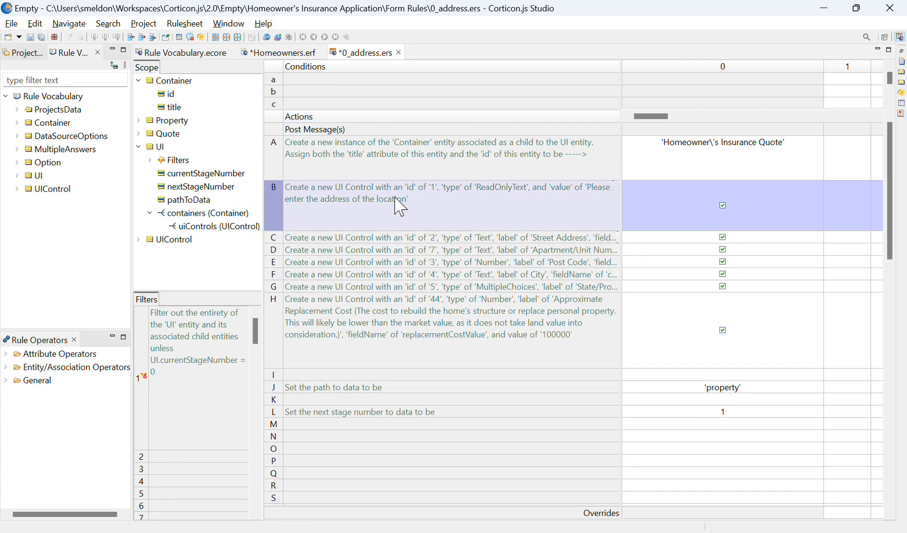
click(273, 237)
double_click(274, 240)
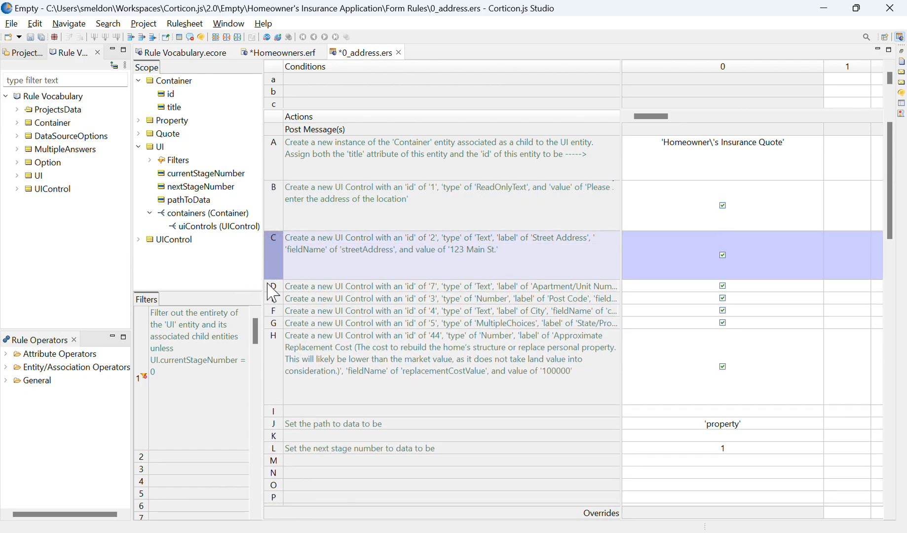
click(265, 289)
drag(265, 291, 273, 312)
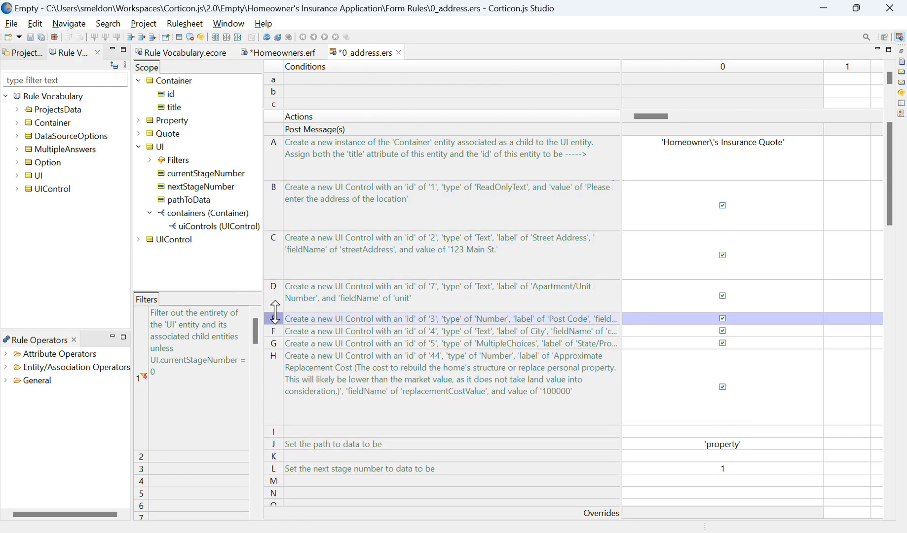
double_click(274, 325)
click(272, 360)
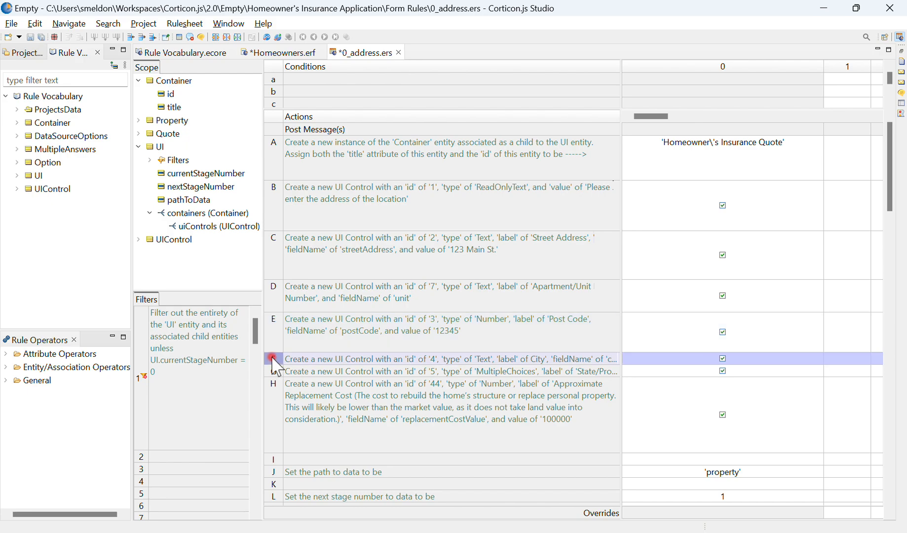
drag(275, 365, 277, 388)
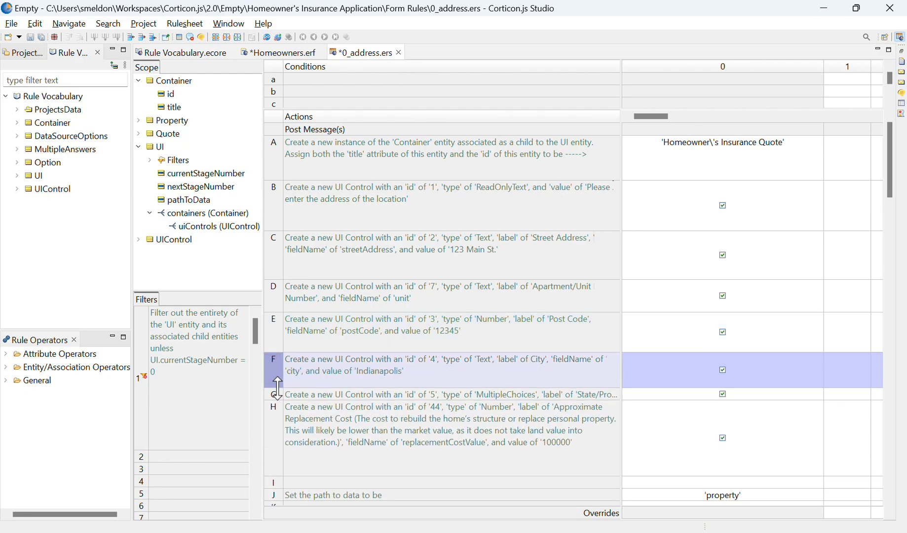
Review action rows B and C, and expand ProjectsData and its Quote entity in the rule vocabulary to examine the attributes.
click(461, 203)
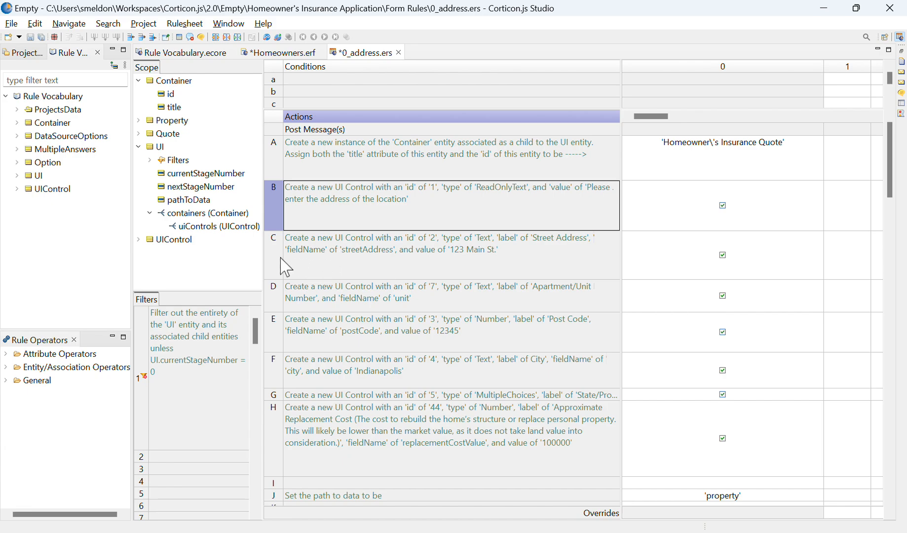
click(505, 242)
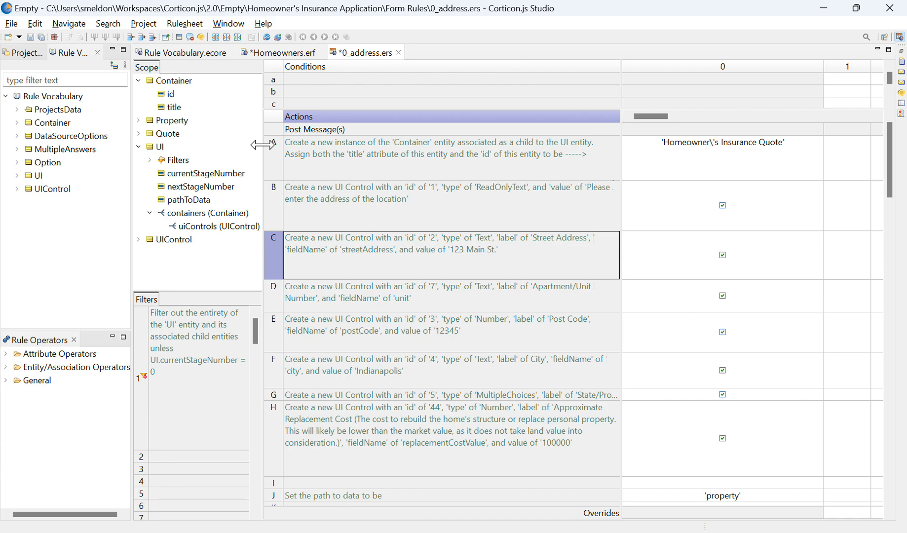
click(17, 109)
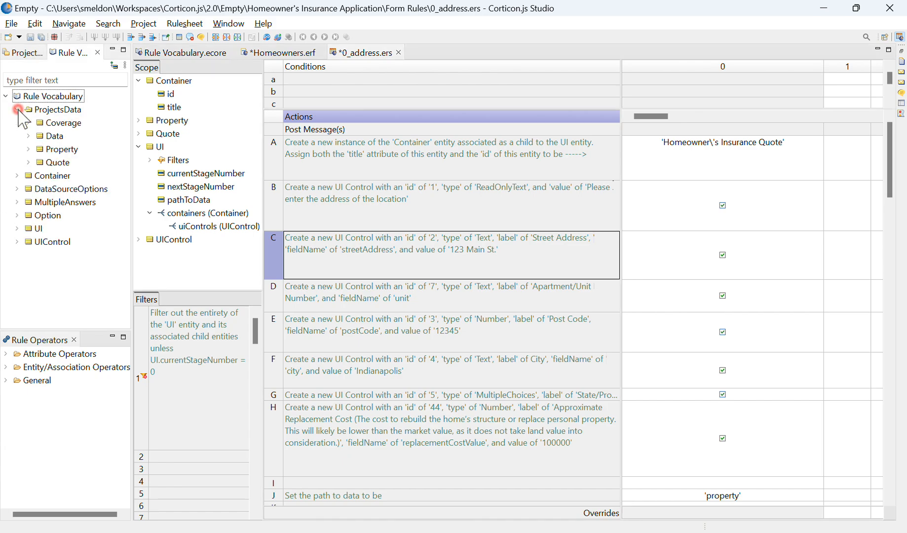
click(28, 163)
click(54, 96)
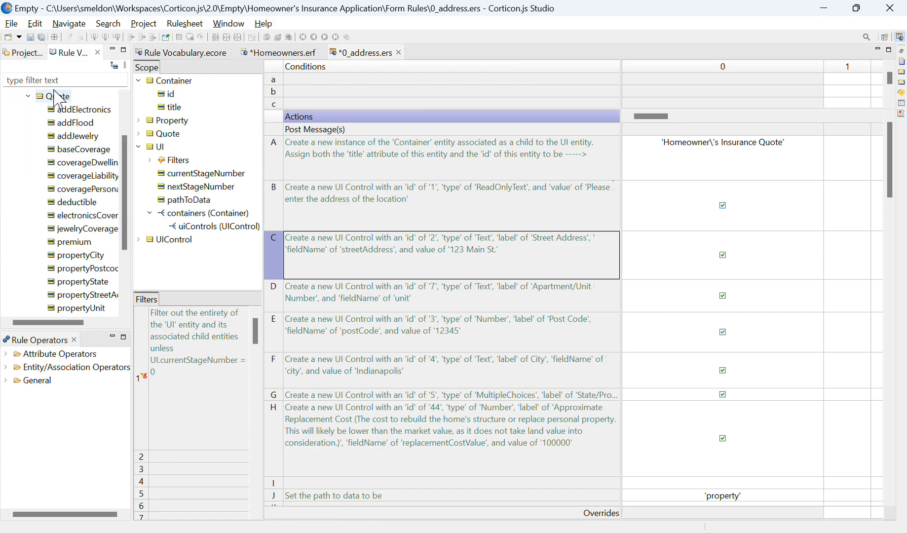
Widen the rule vocabulary view, then collapse the Quote entity and expand Property, the entity named by the data path in action row J.
drag(131, 119, 255, 127)
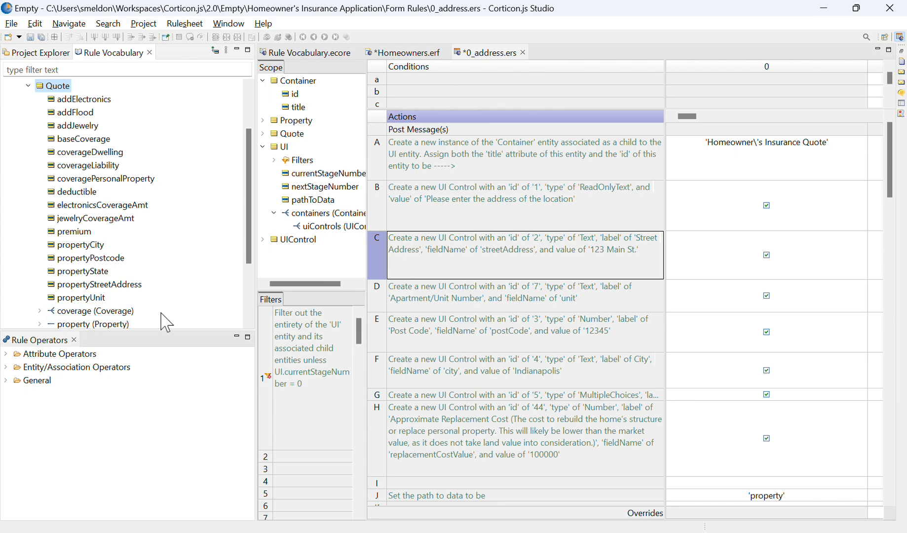
click(780, 495)
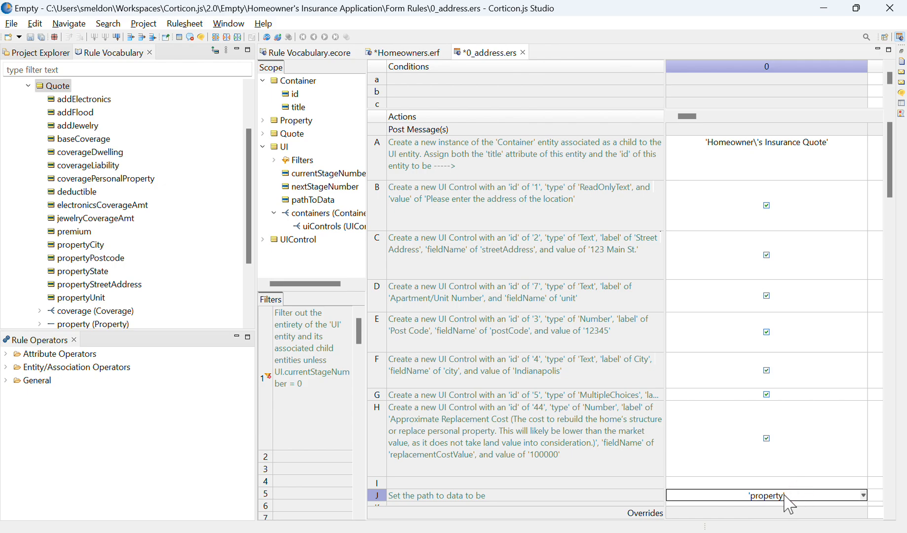
double_click(35, 87)
double_click(57, 139)
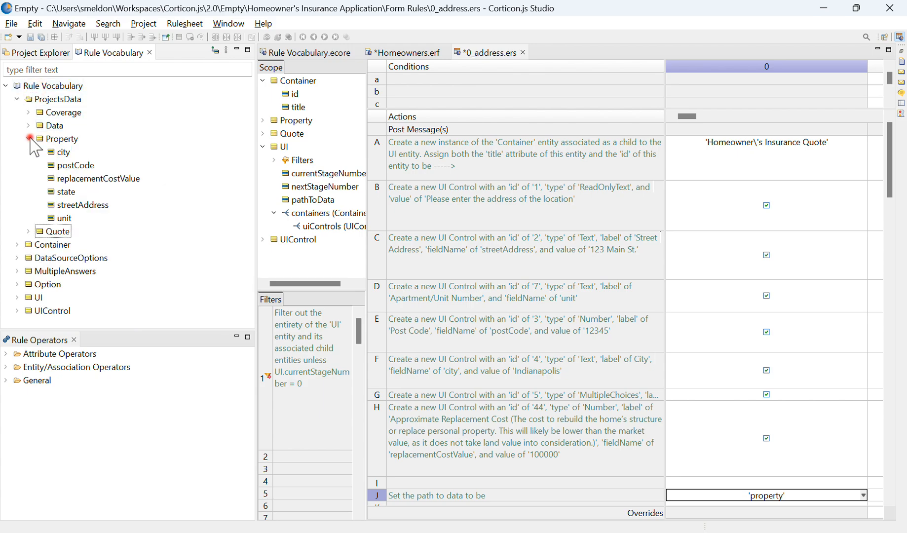
Compare the 'streetAddress' field name in action row C with the path to data value set in action row J.
click(452, 257)
click(401, 255)
click(383, 263)
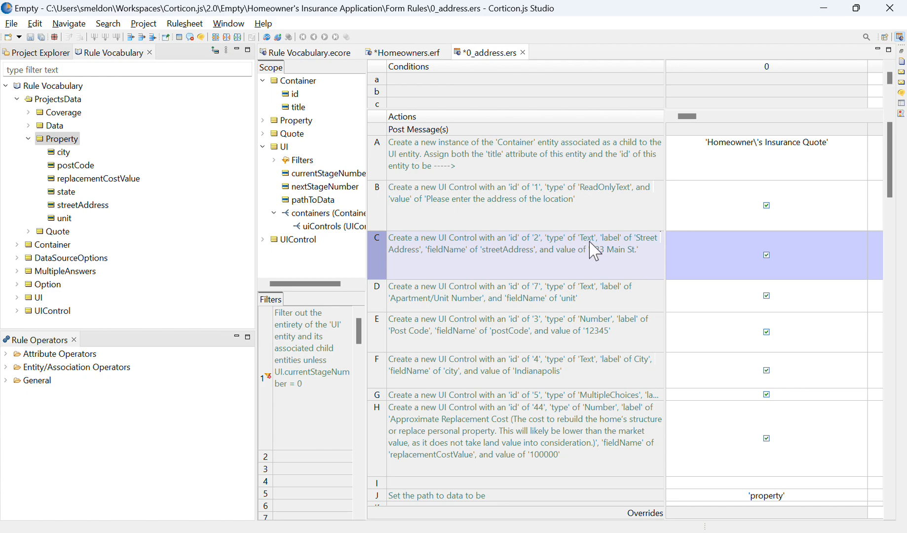
click(650, 248)
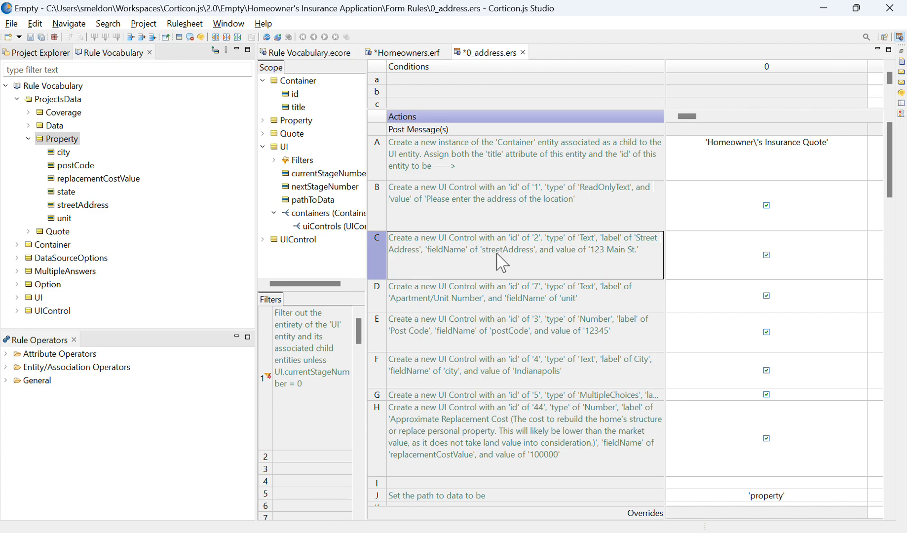
click(764, 495)
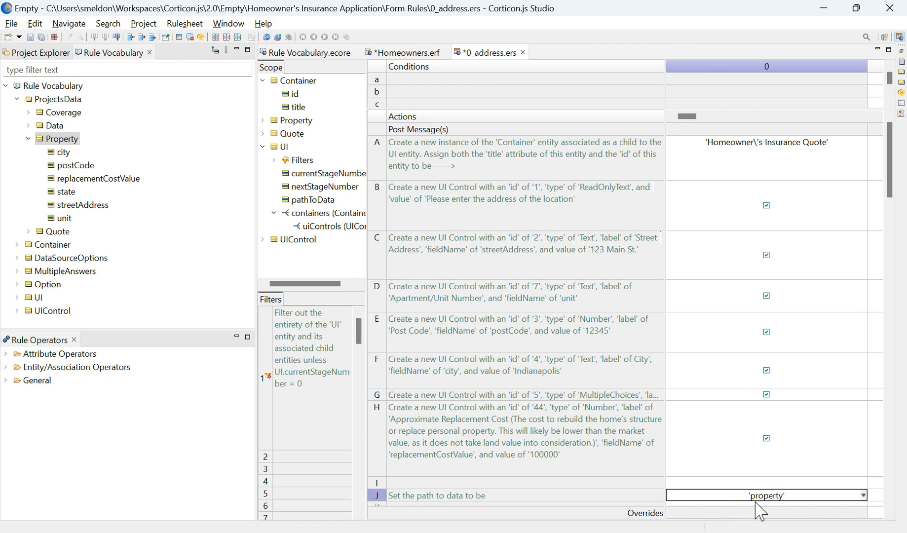
click(612, 274)
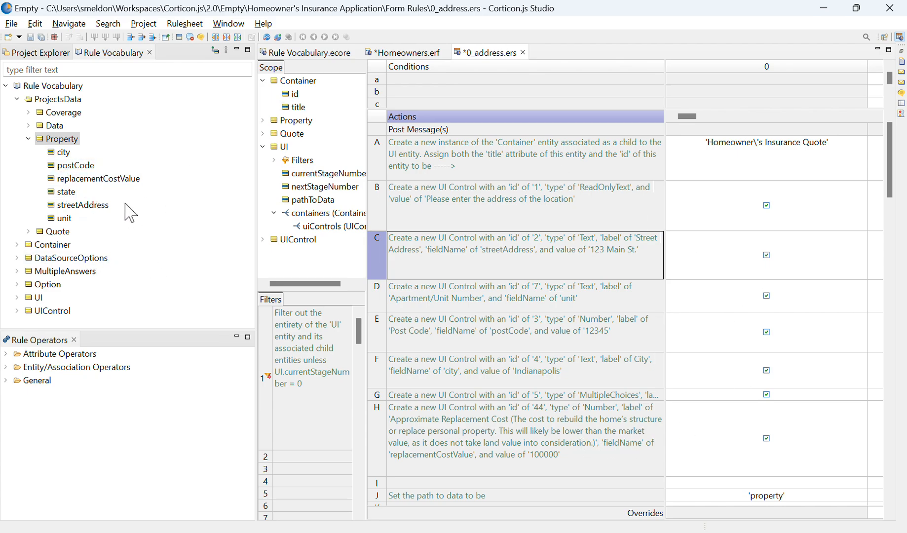
Match the Property entity's streetAddress attribute in the vocabulary to the UI control in action row C, and select action row B.
click(56, 142)
click(94, 206)
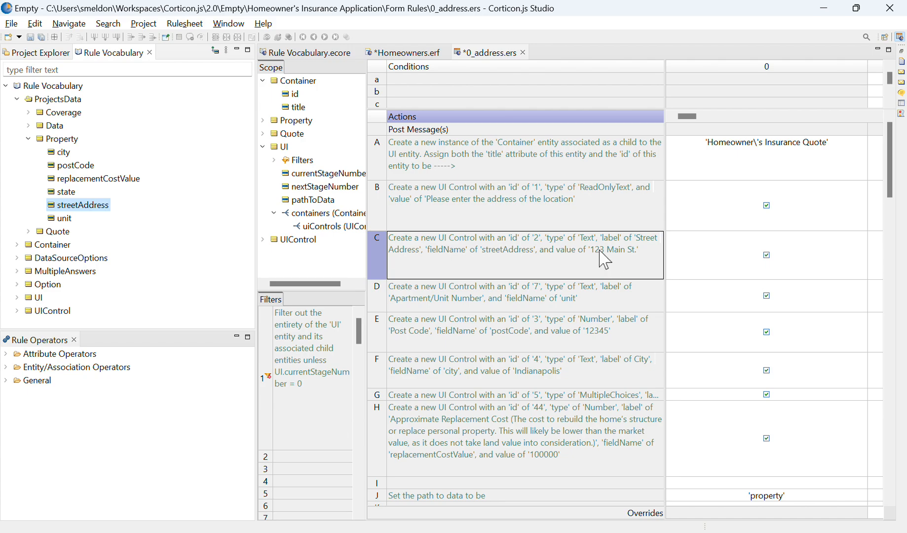
click(595, 261)
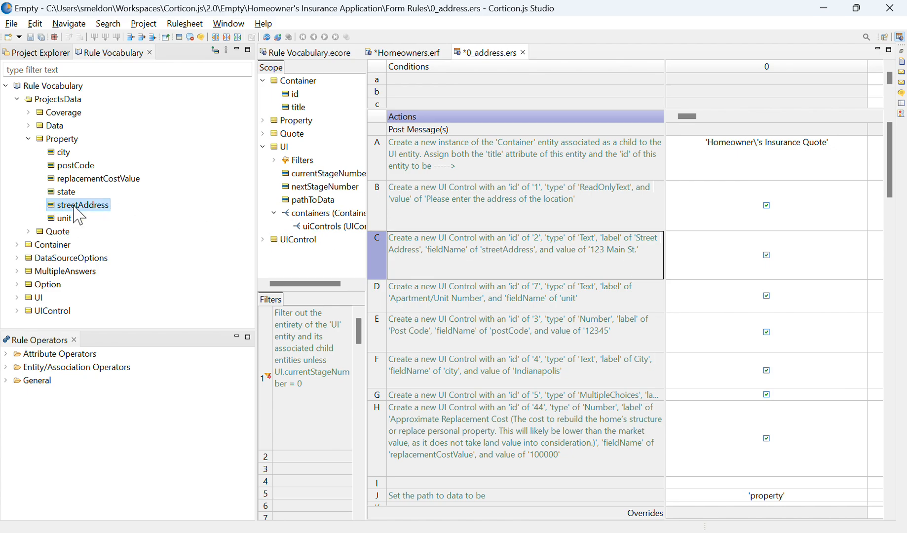
click(147, 240)
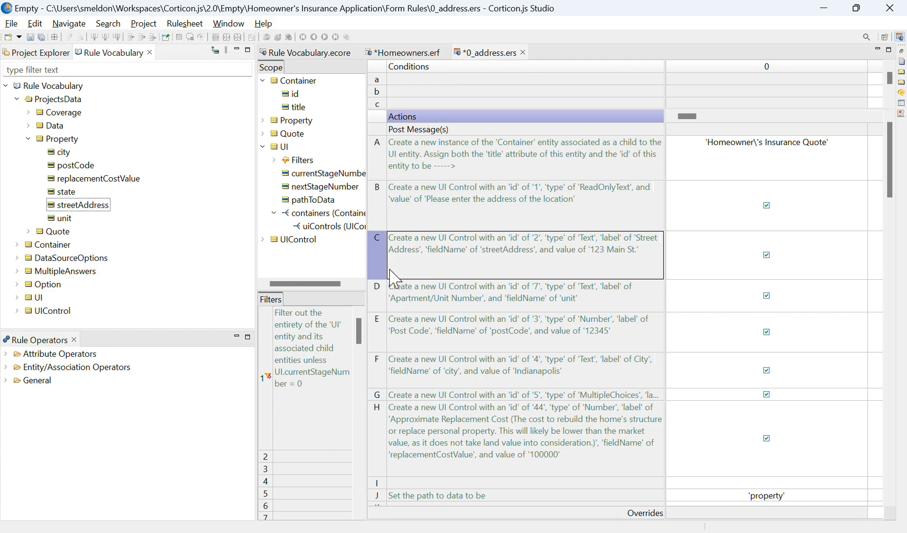
click(446, 195)
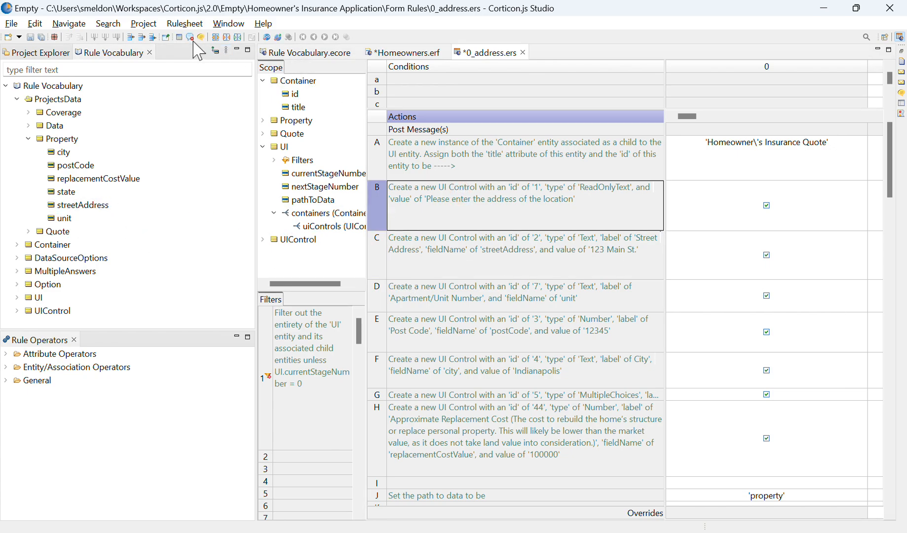